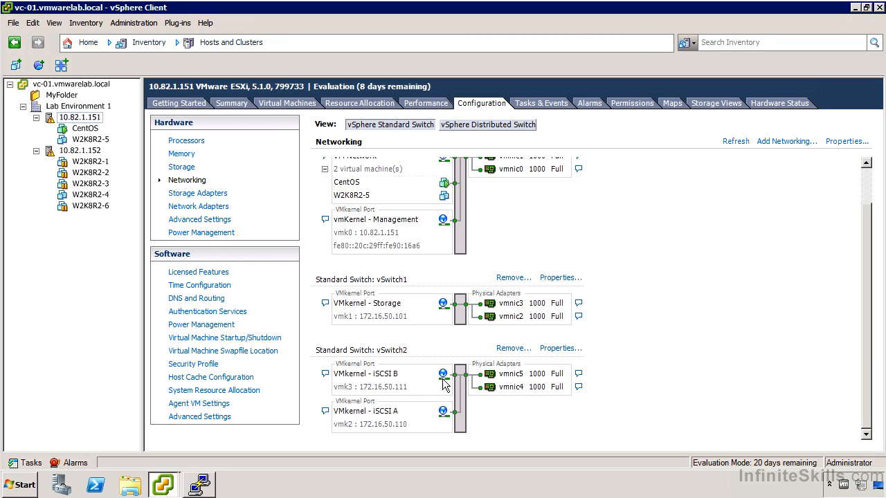
- Examine the VMkernel - iSCSI B and VMkernel - iSCSI A ports of vSwitch2, including their NIC teaming failover order
left_click(552, 349)
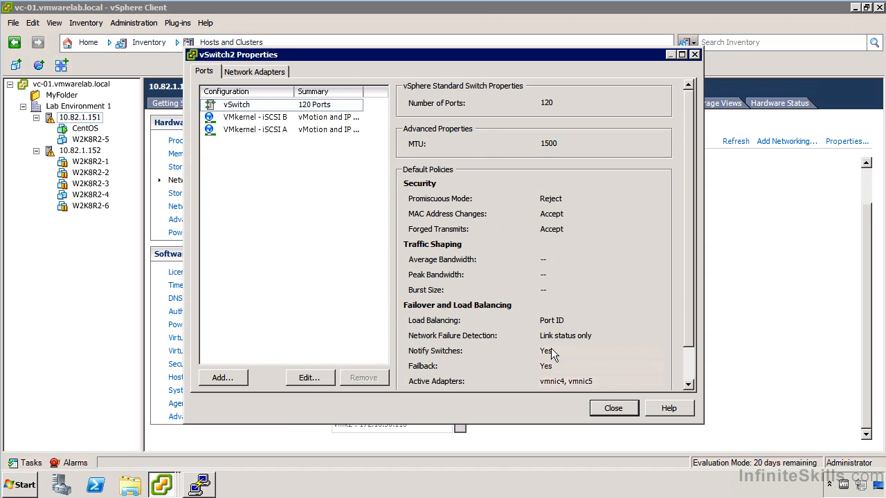
left_click(263, 131)
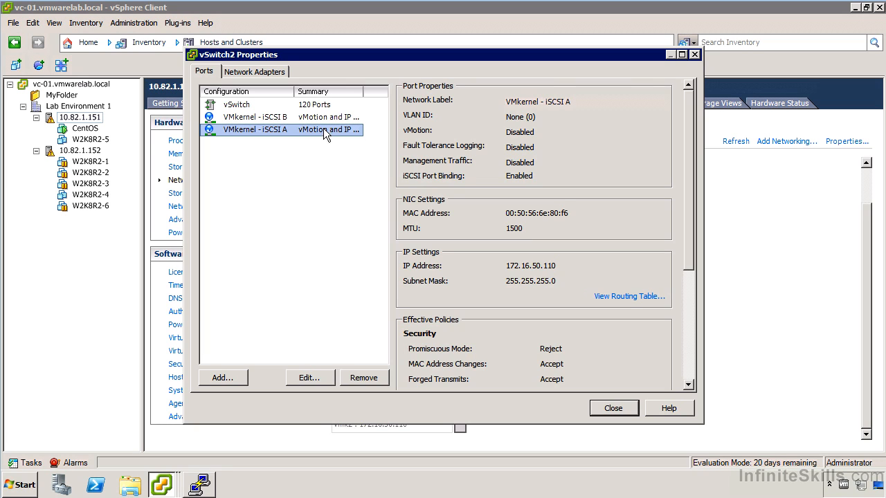
left_click(283, 120)
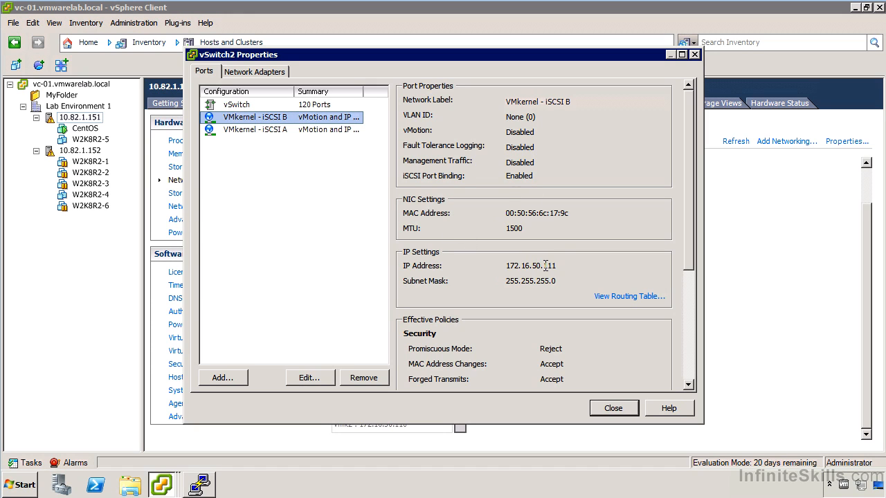
double_click(290, 121)
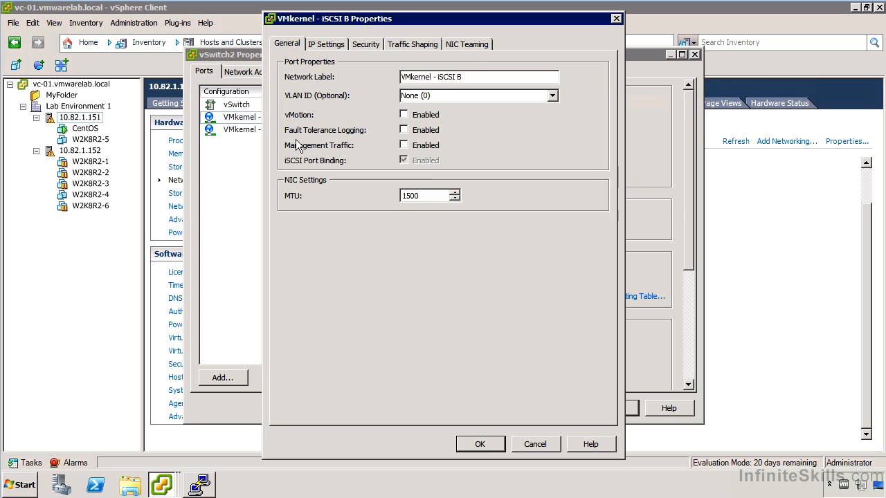
left_click(468, 43)
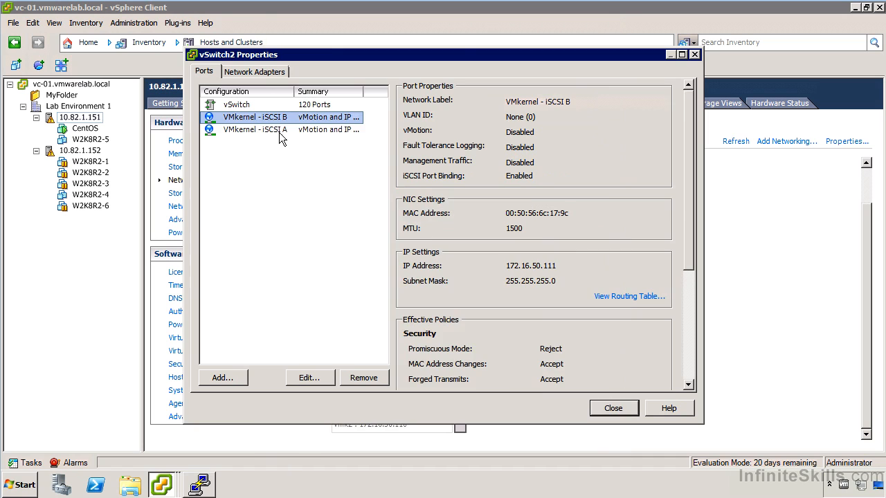
double_click(278, 132)
left_click(466, 43)
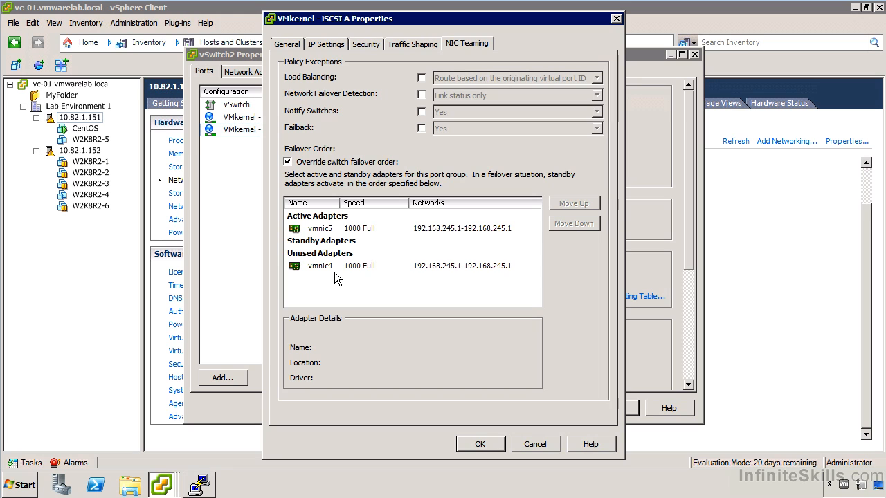
left_click(540, 444)
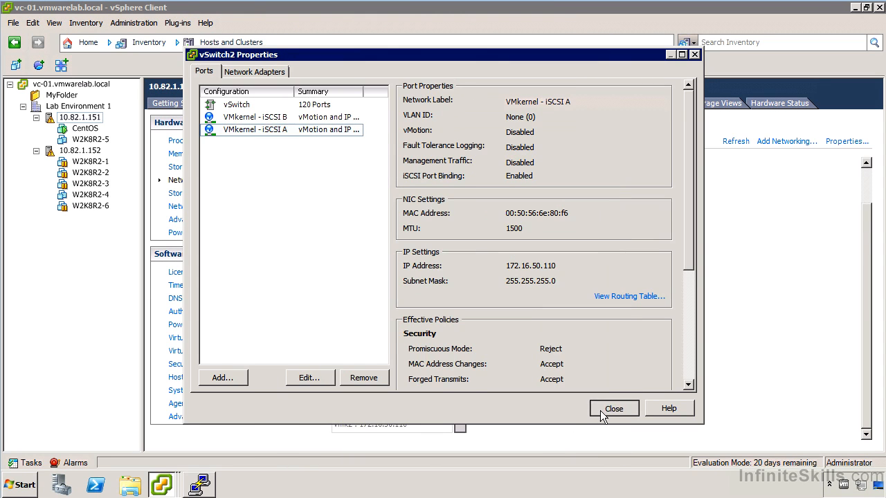
left_click(600, 410)
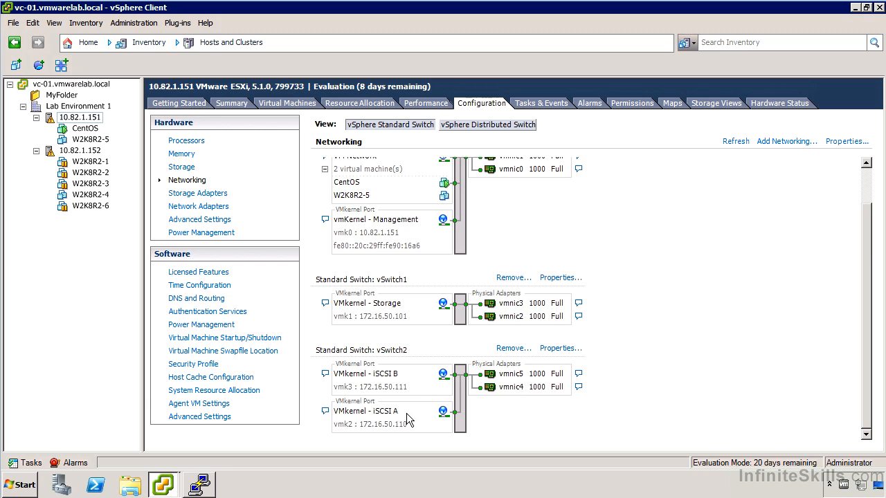
- Show the storage adapters and try to add a software iSCSI adapter on host 10.82.1.152
left_click(209, 198)
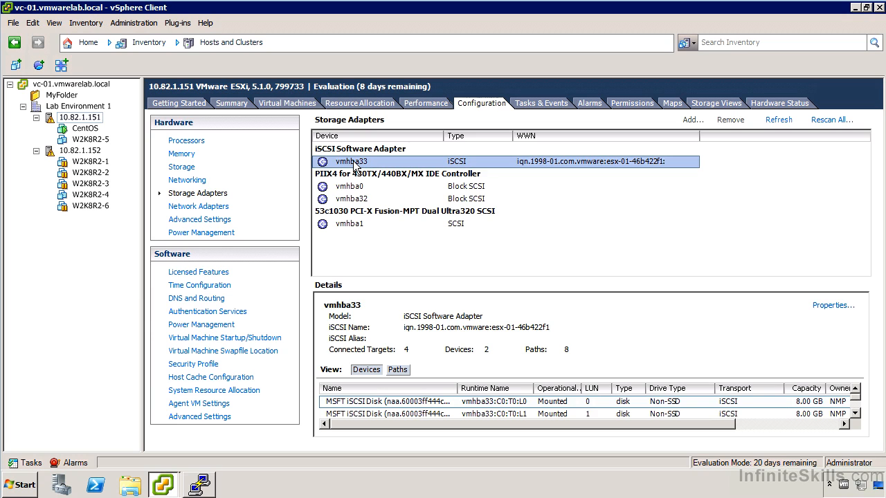
left_click(82, 150)
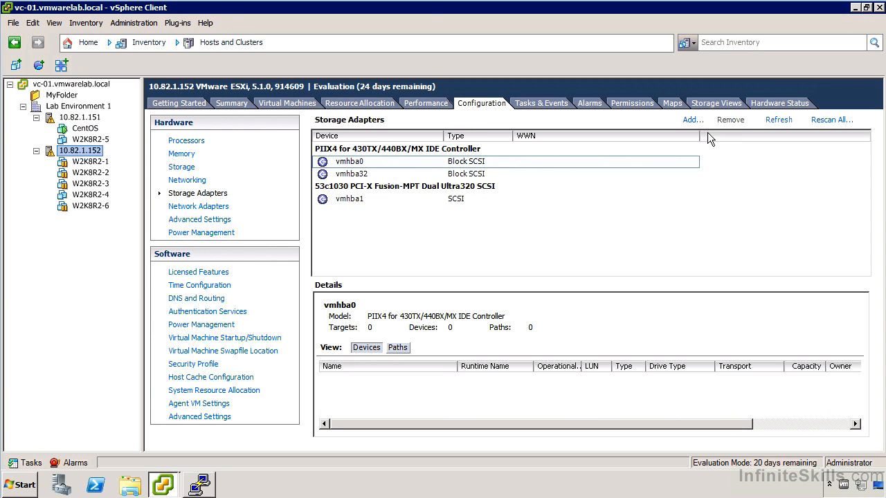
left_click(691, 119)
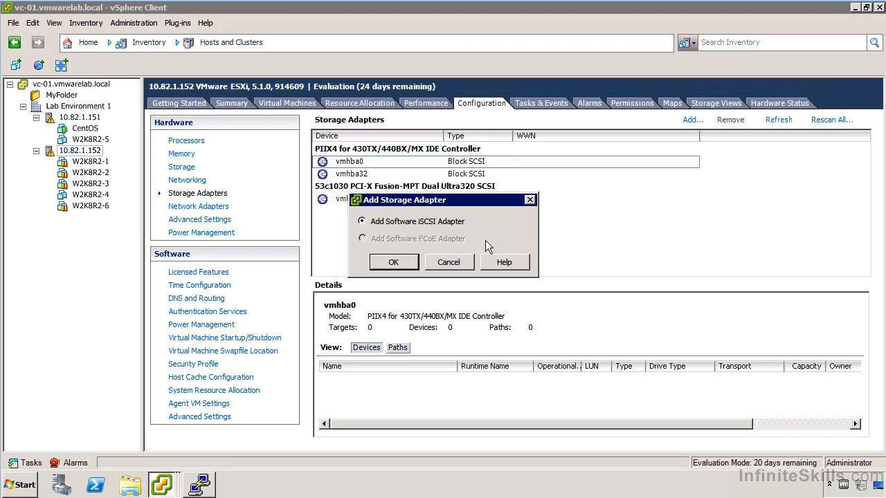
left_click(409, 258)
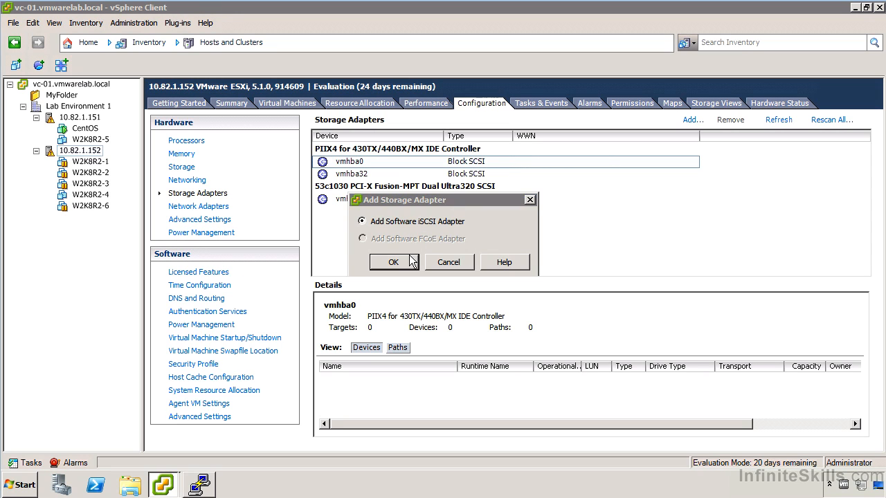
left_click(512, 288)
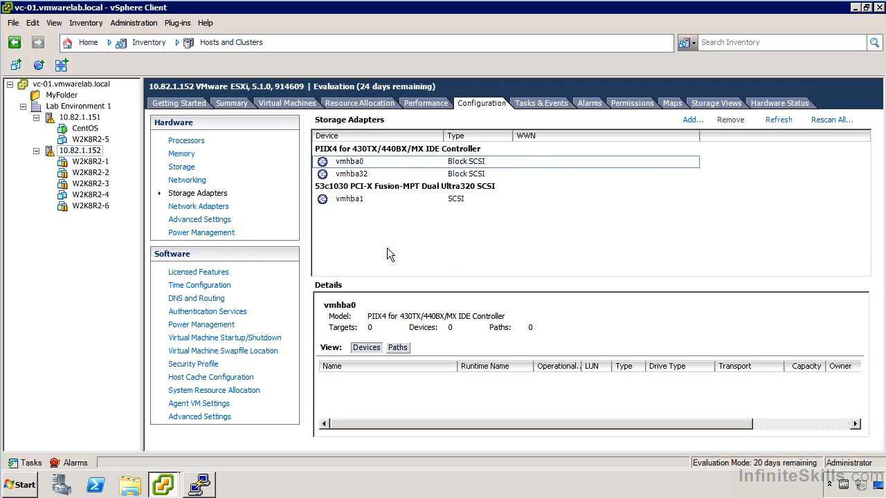
- Open the properties of iSCSI adapter vmhba33 on host 10.82.1.151 and review its CHAP credentials options without changing them
left_click(93, 119)
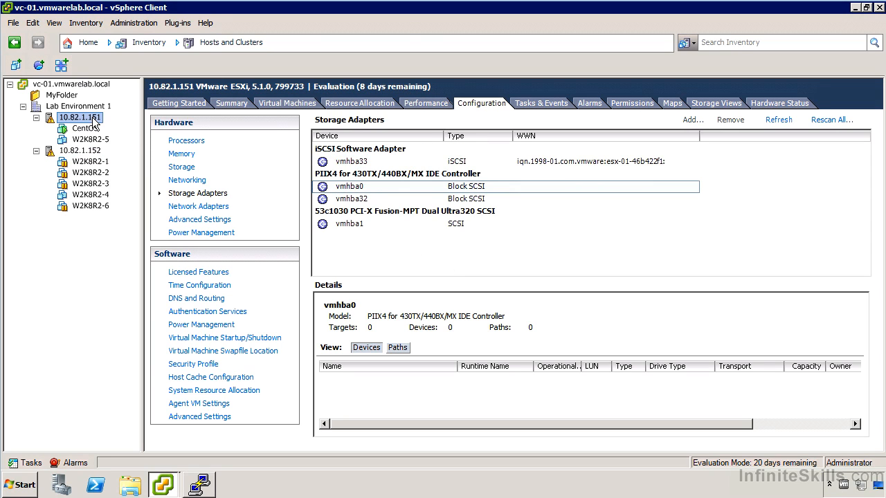
left_click(369, 162)
right_click(348, 161)
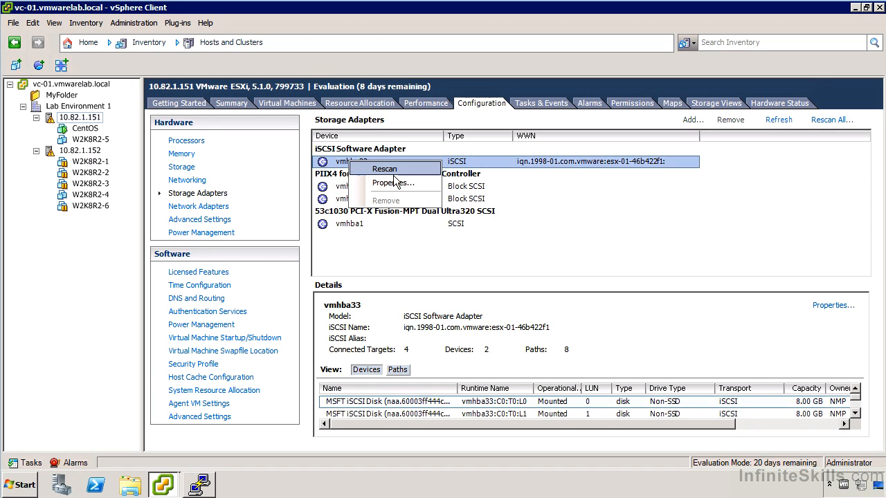
left_click(391, 182)
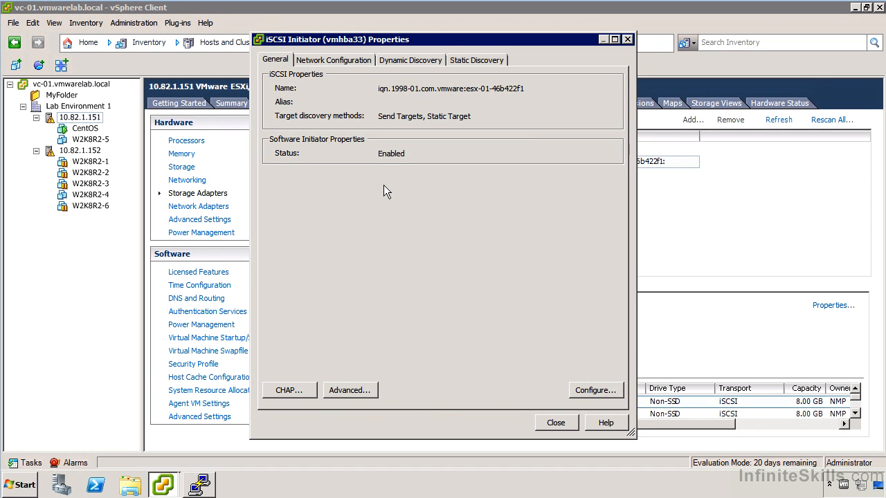
left_click(281, 390)
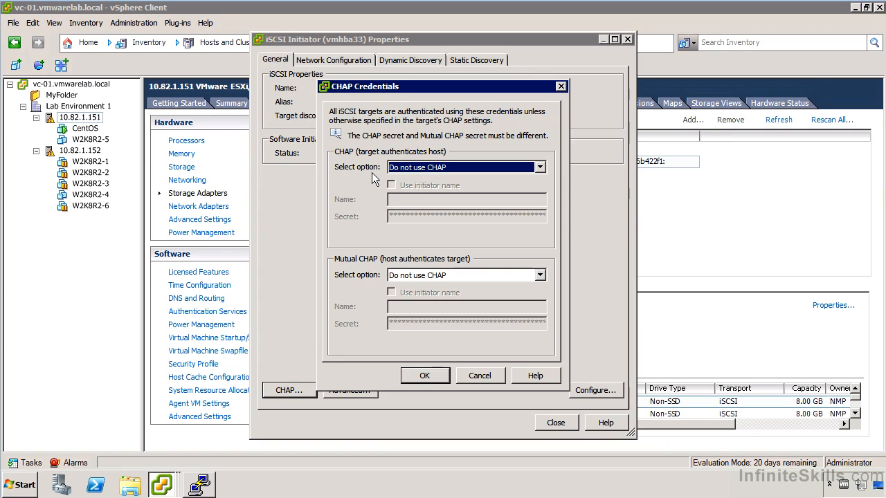
left_click(480, 376)
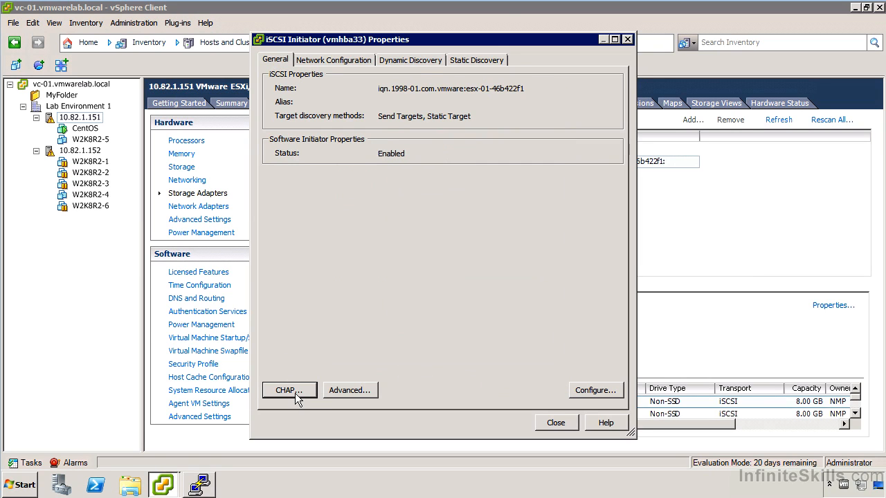
- Review the full list of advanced iSCSI settings for vmhba33 without changing them
left_click(344, 389)
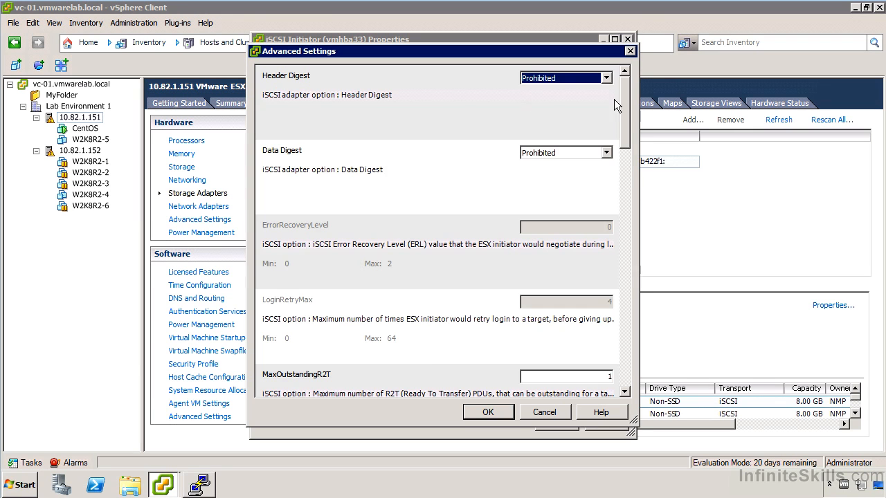
left_click_drag(624, 117, 624, 270)
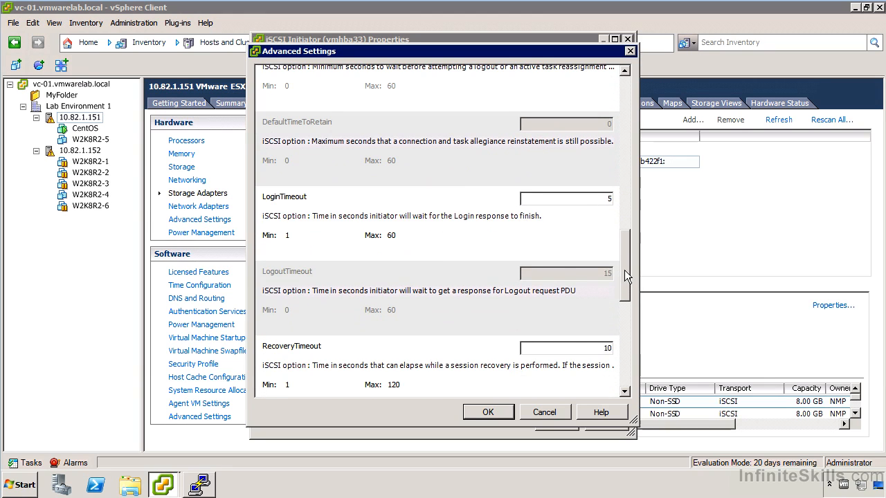
left_click_drag(624, 272, 601, 384)
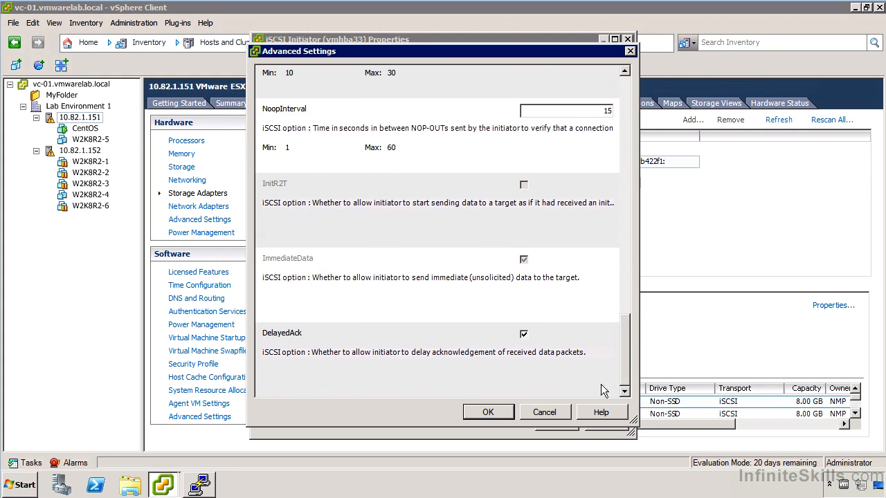
left_click(544, 413)
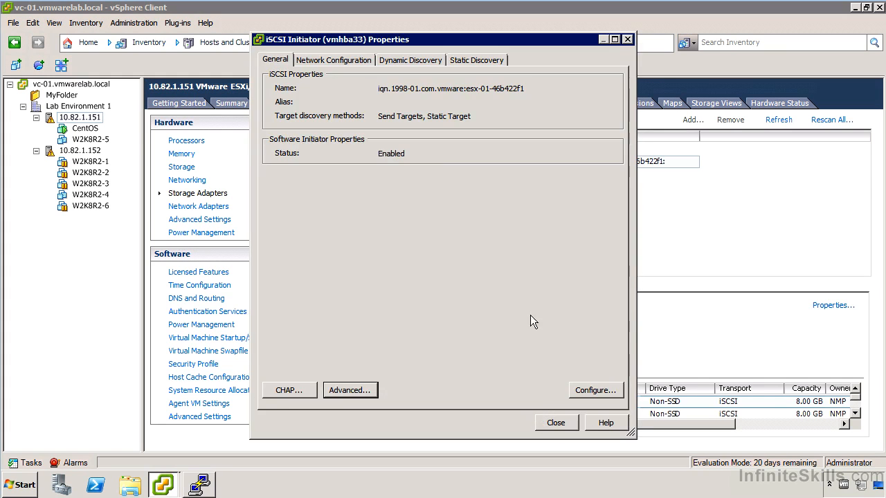
- Examine the VMkernel port bindings of vmhba33 and the network adapters offered for a new binding
left_click(322, 59)
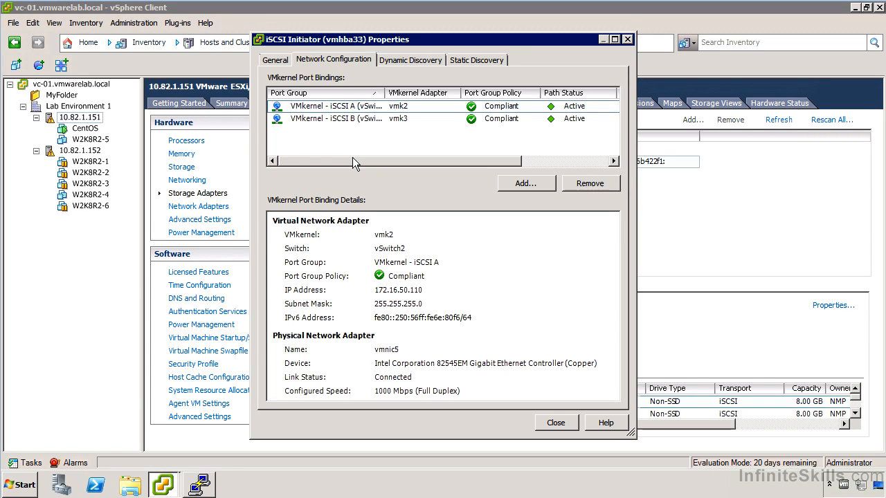
left_click(524, 184)
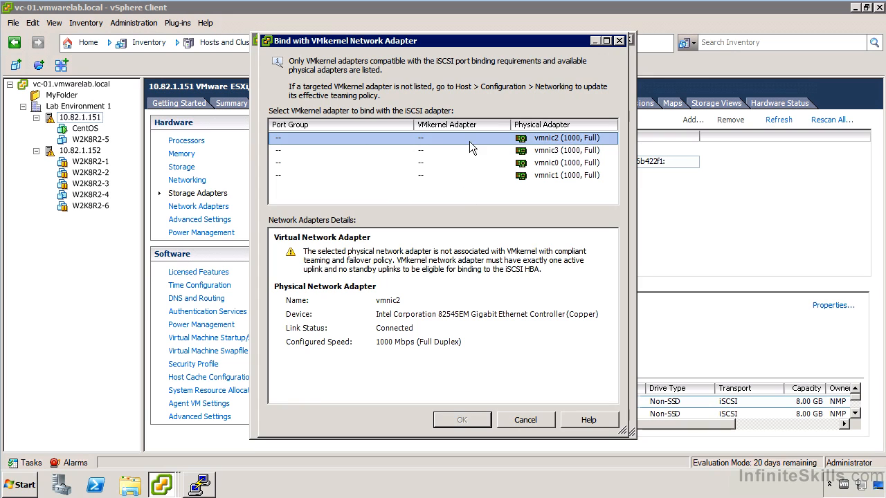
left_click(525, 417)
- Examine vmhba33's dynamic discovery locations and the options for adding a send target server
left_click(429, 61)
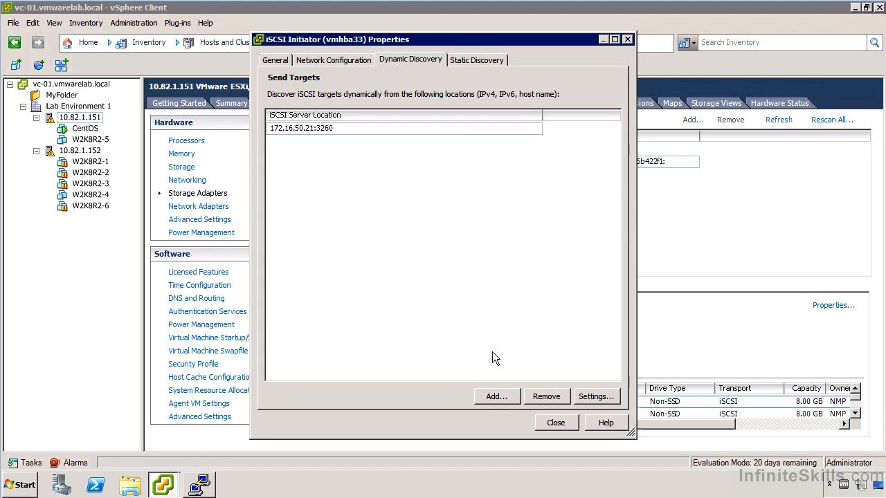
left_click(496, 396)
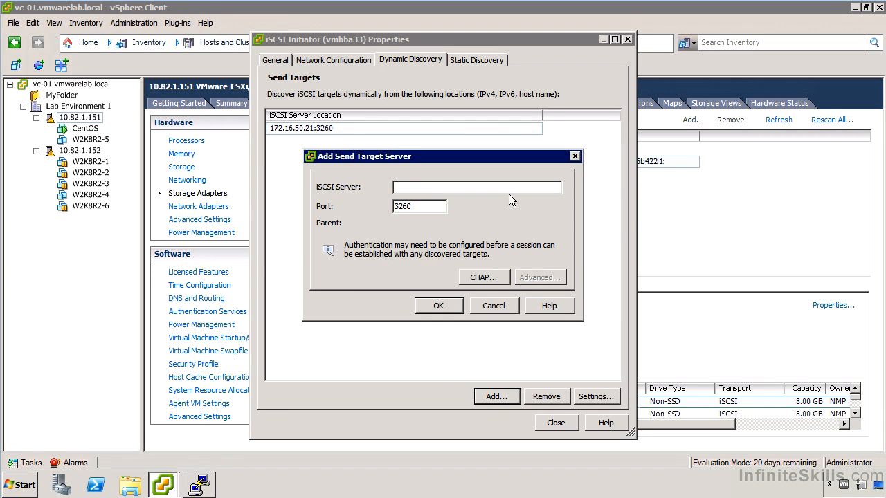
left_click(493, 279)
left_click(506, 310)
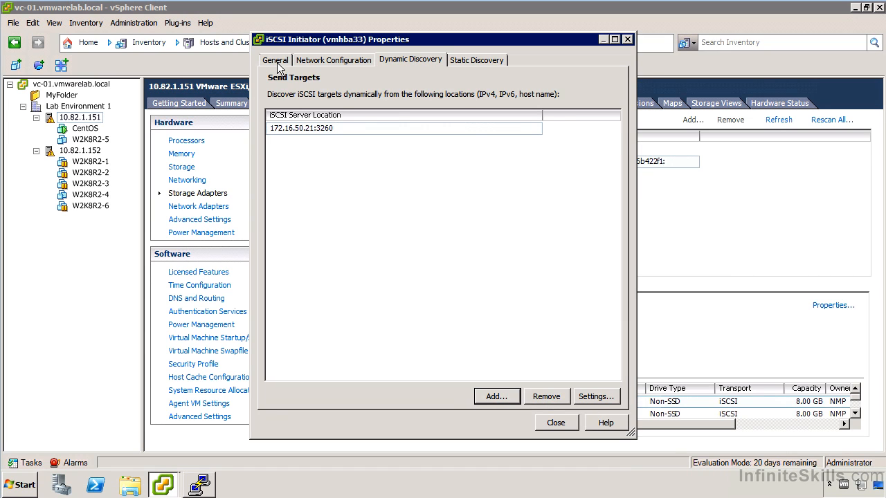
left_click(353, 60)
left_click(390, 59)
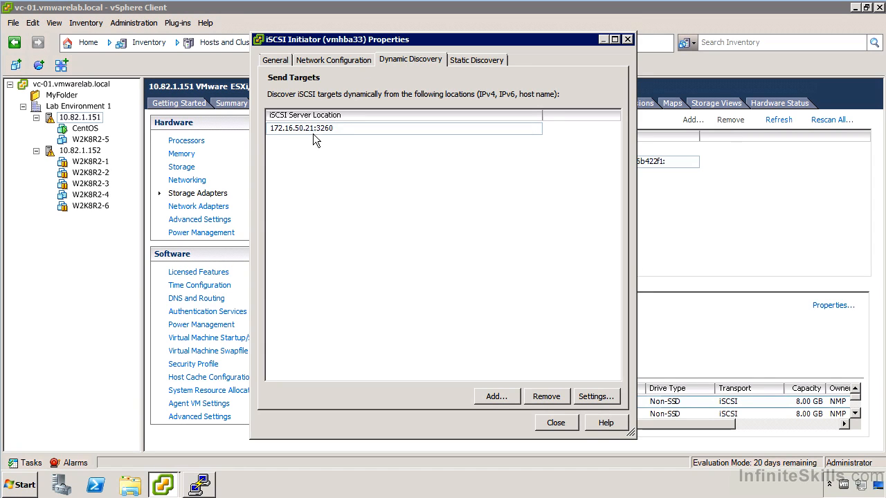
- Review the CHAP options for a new send target server and vmhba33's static discovery targets, leaving the initiator properties unchanged
left_click(496, 397)
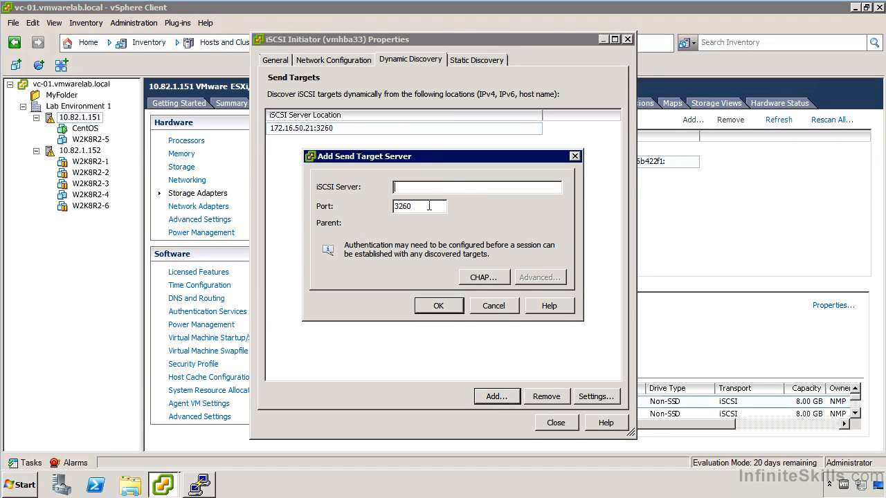
left_click(485, 279)
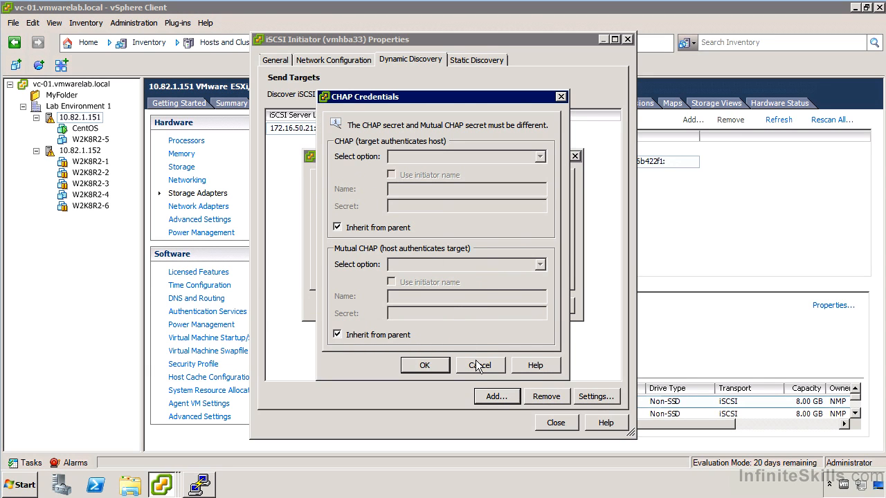
left_click(477, 365)
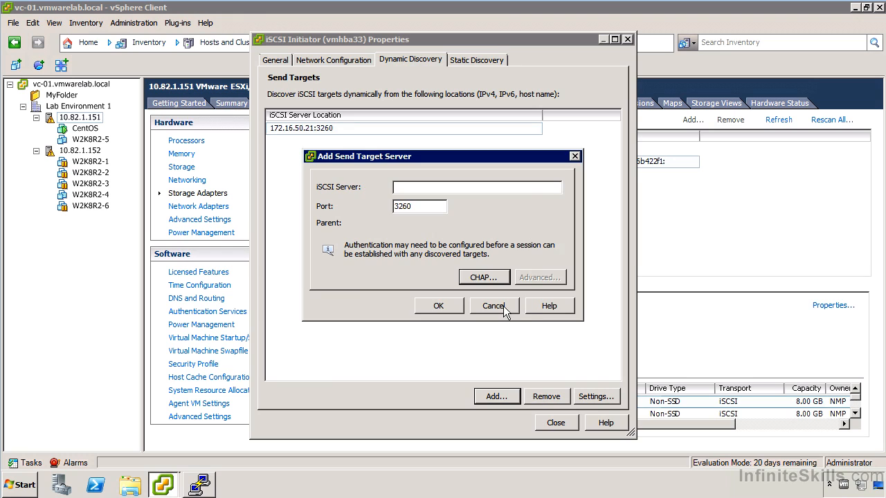
left_click(503, 306)
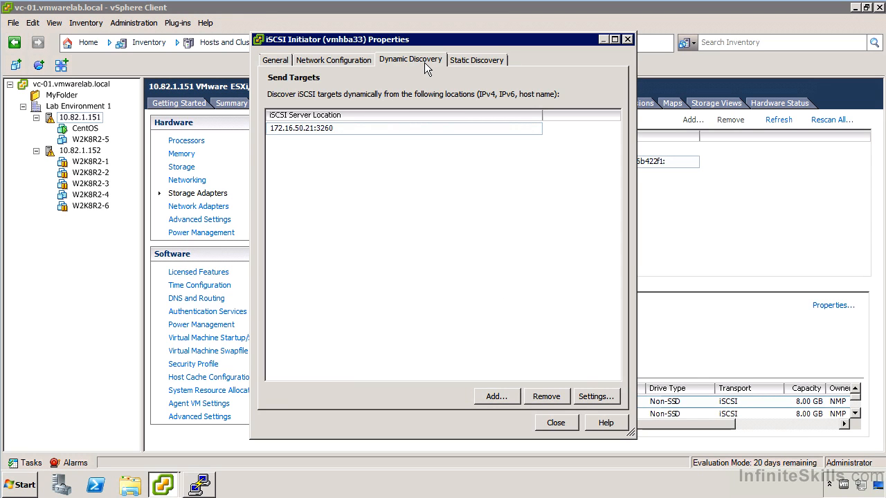
left_click(484, 63)
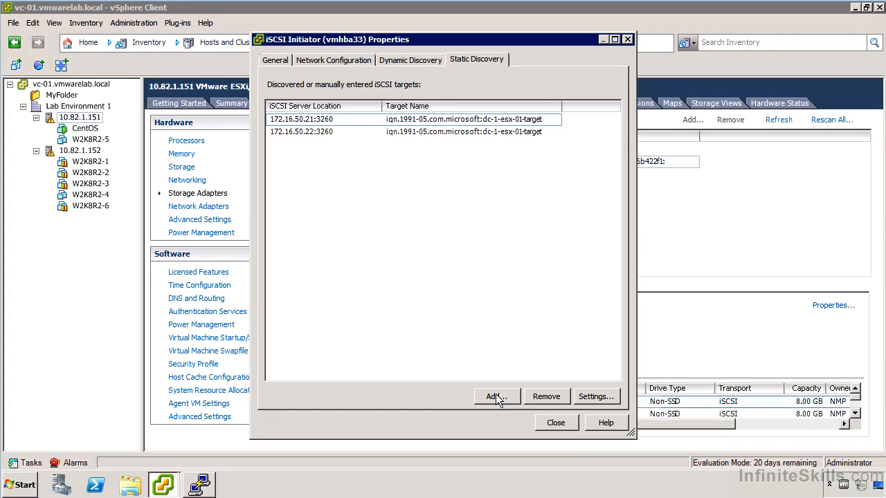
left_click(555, 421)
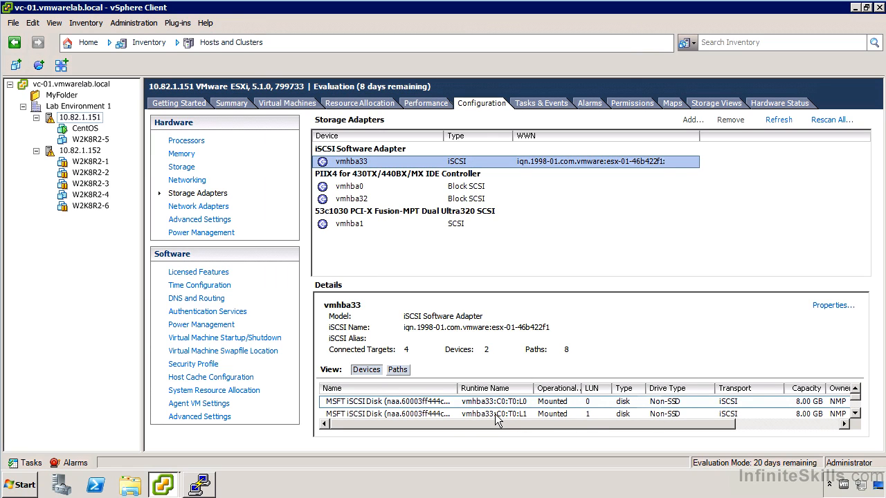
- Examine the iSCSI disk devices and the target paths, with their LUNs and status, for adapter vmhba33
left_click(436, 407)
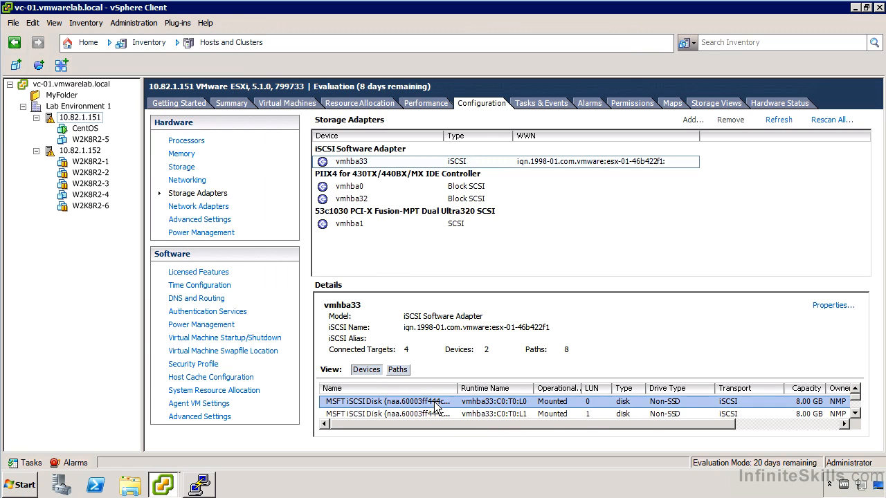
left_click(855, 415)
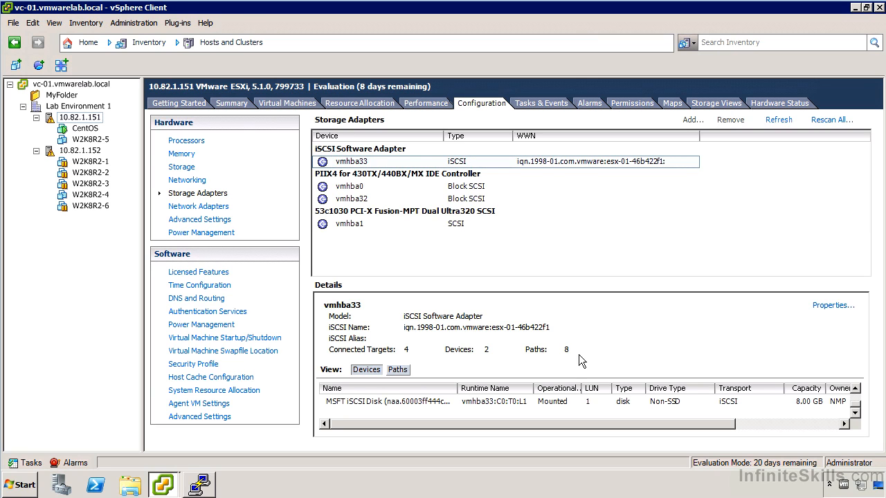
left_click(402, 370)
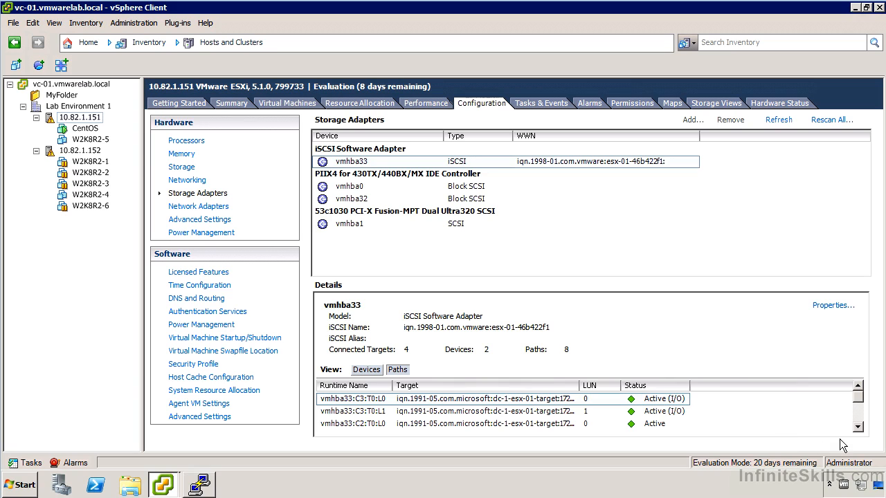
left_click(859, 427)
left_click(858, 427)
left_click(861, 424)
left_click(861, 424)
left_click(860, 424)
left_click_drag(859, 417, 858, 387)
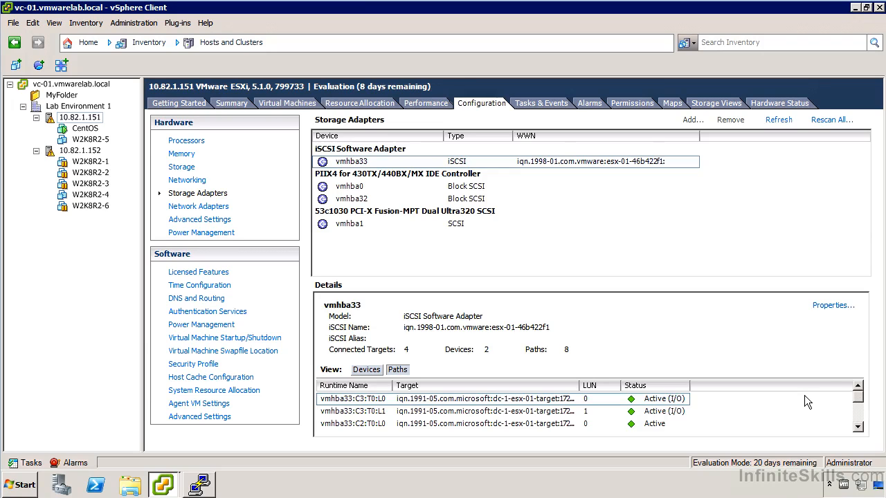